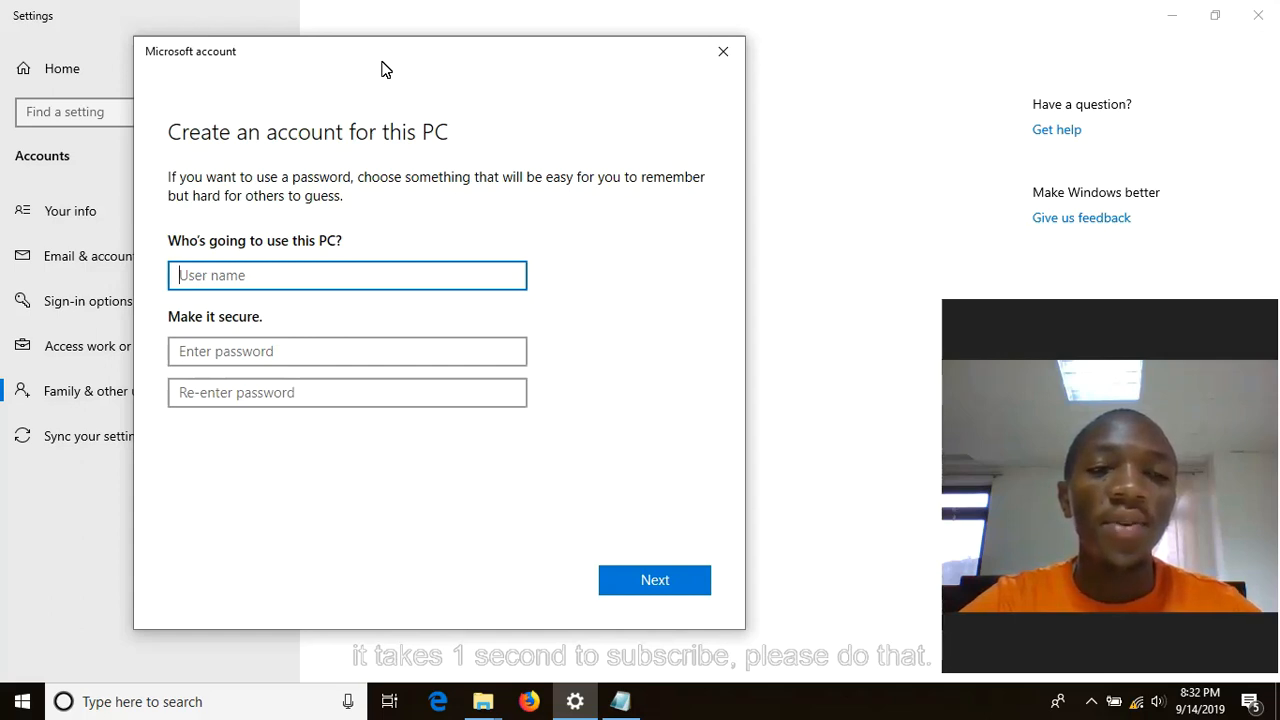
- Enter GUEST as the user name, then set and confirm the account password, showing it to check
text(GUEST)
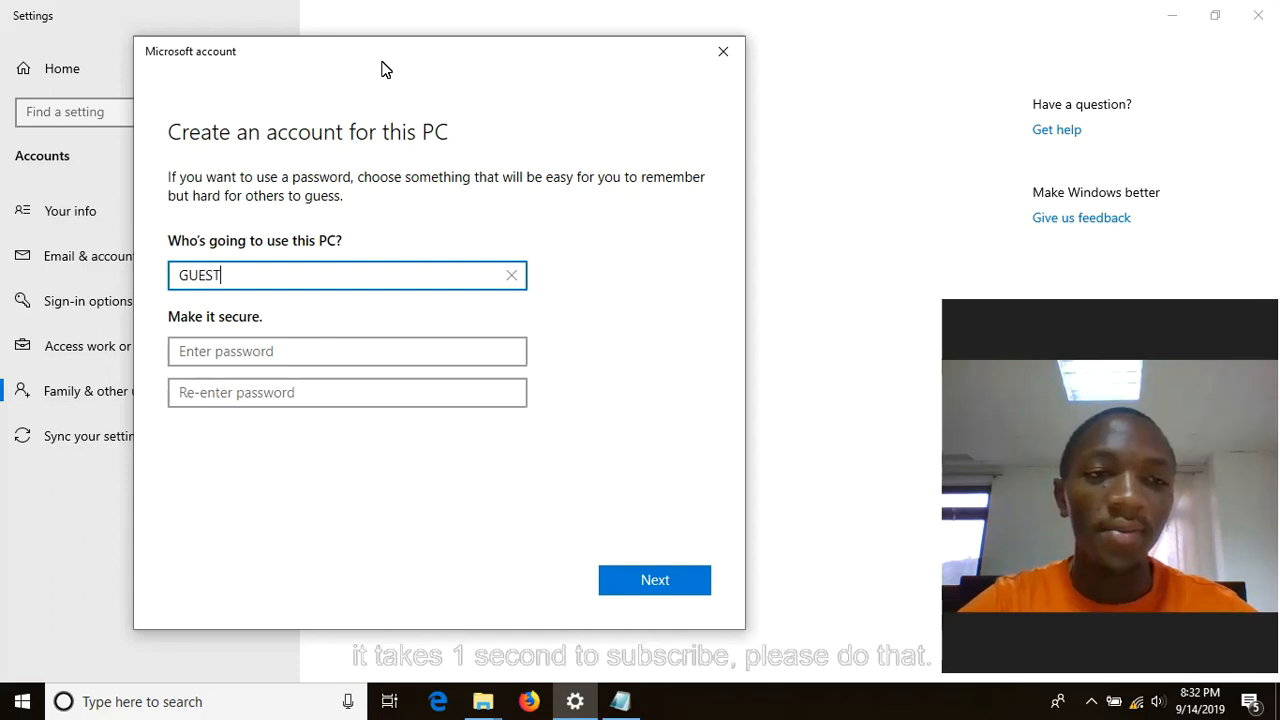
click(367, 362)
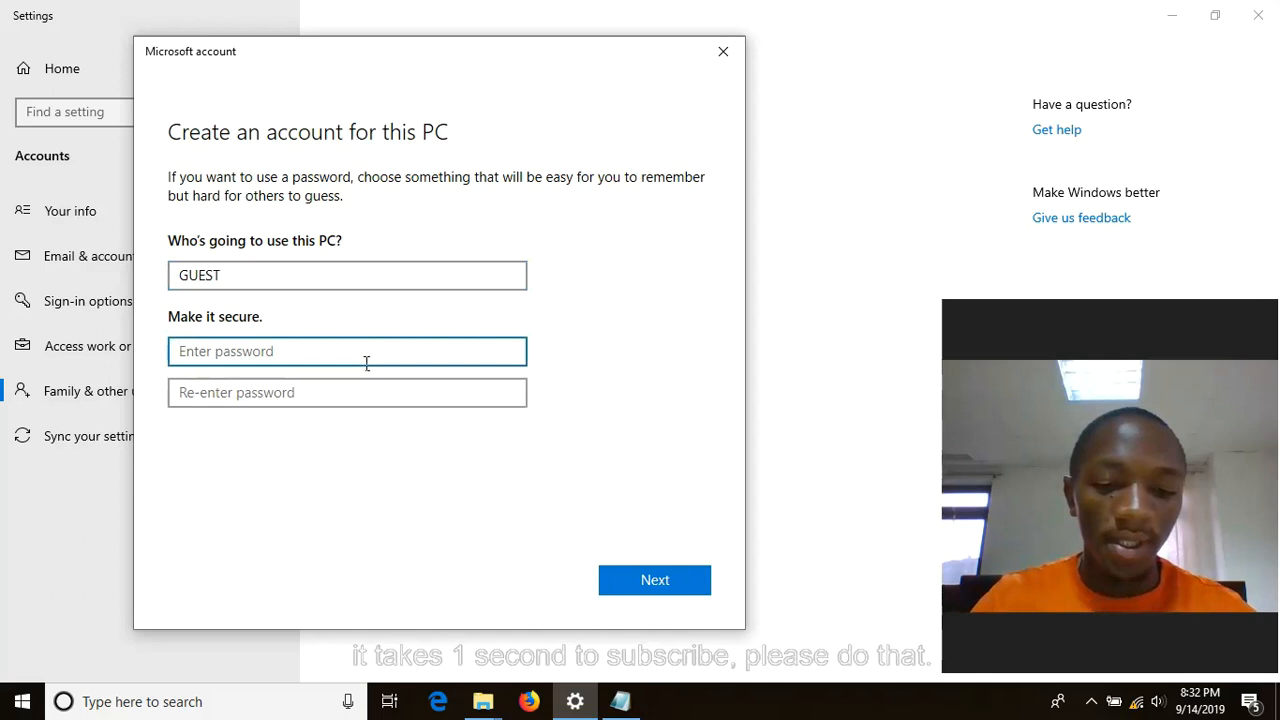
text(12345)
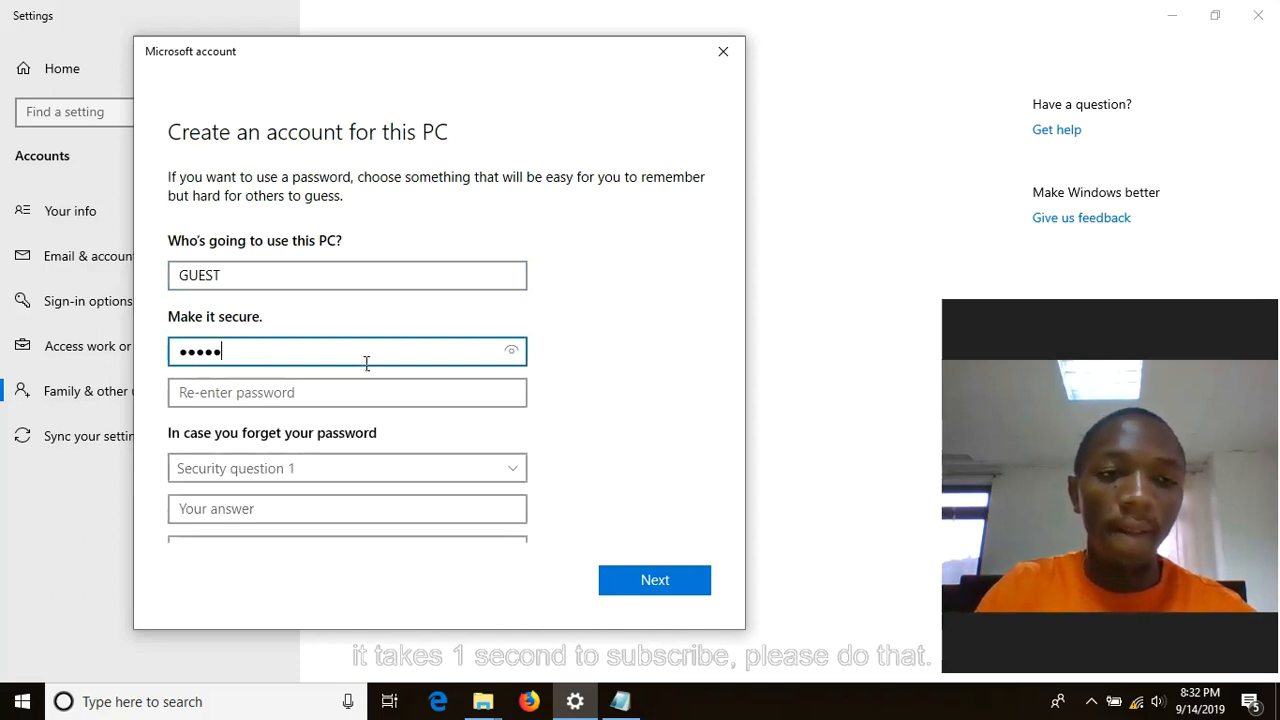
click(512, 352)
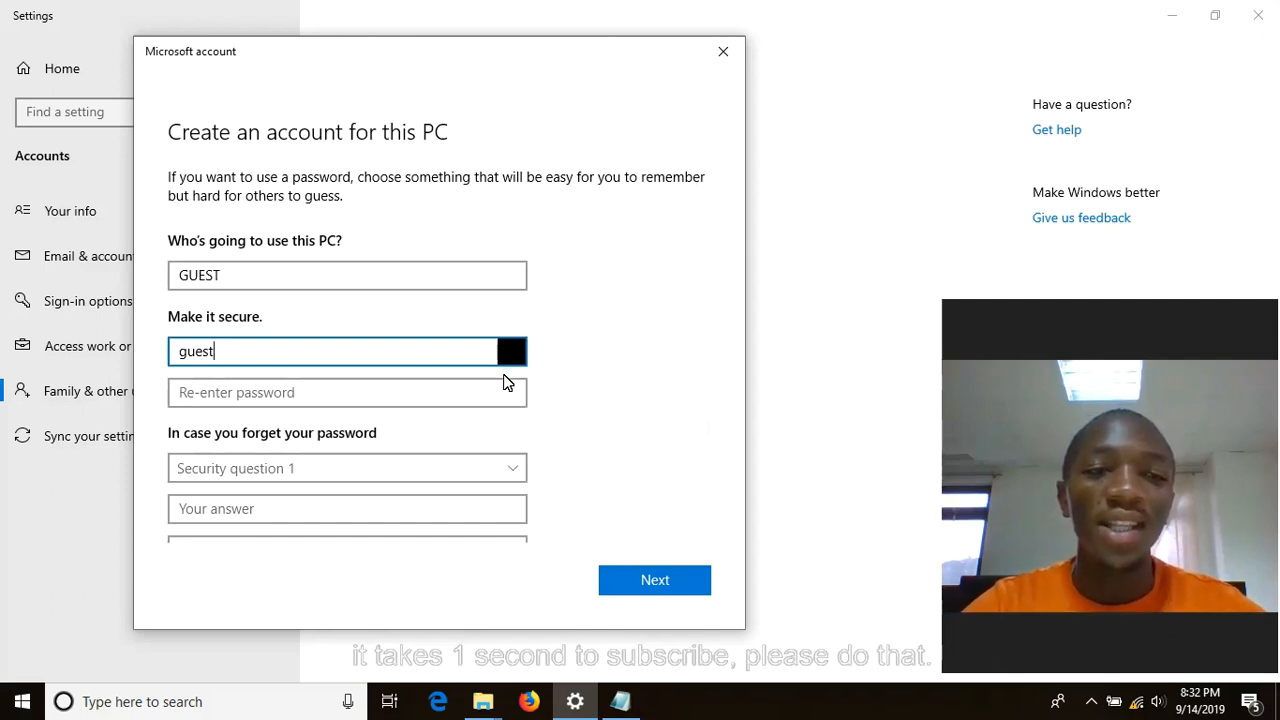
click(379, 404)
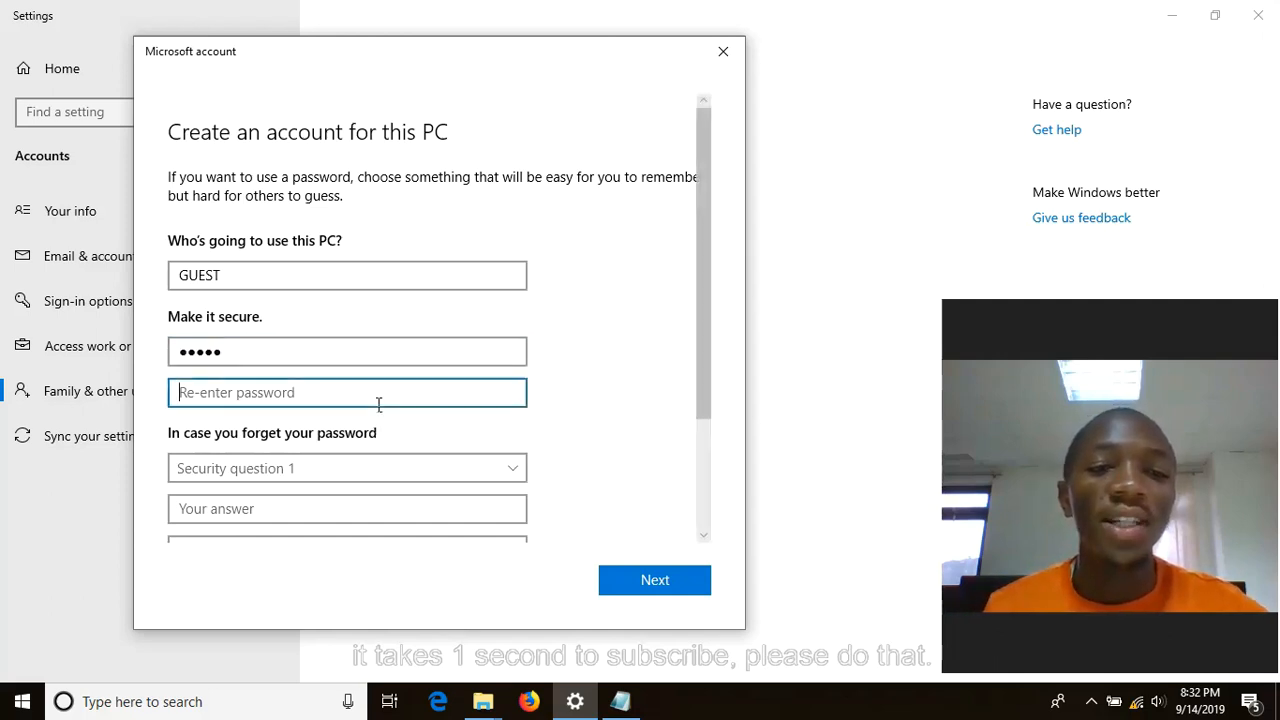
text(••••)
text(t)
click(524, 394)
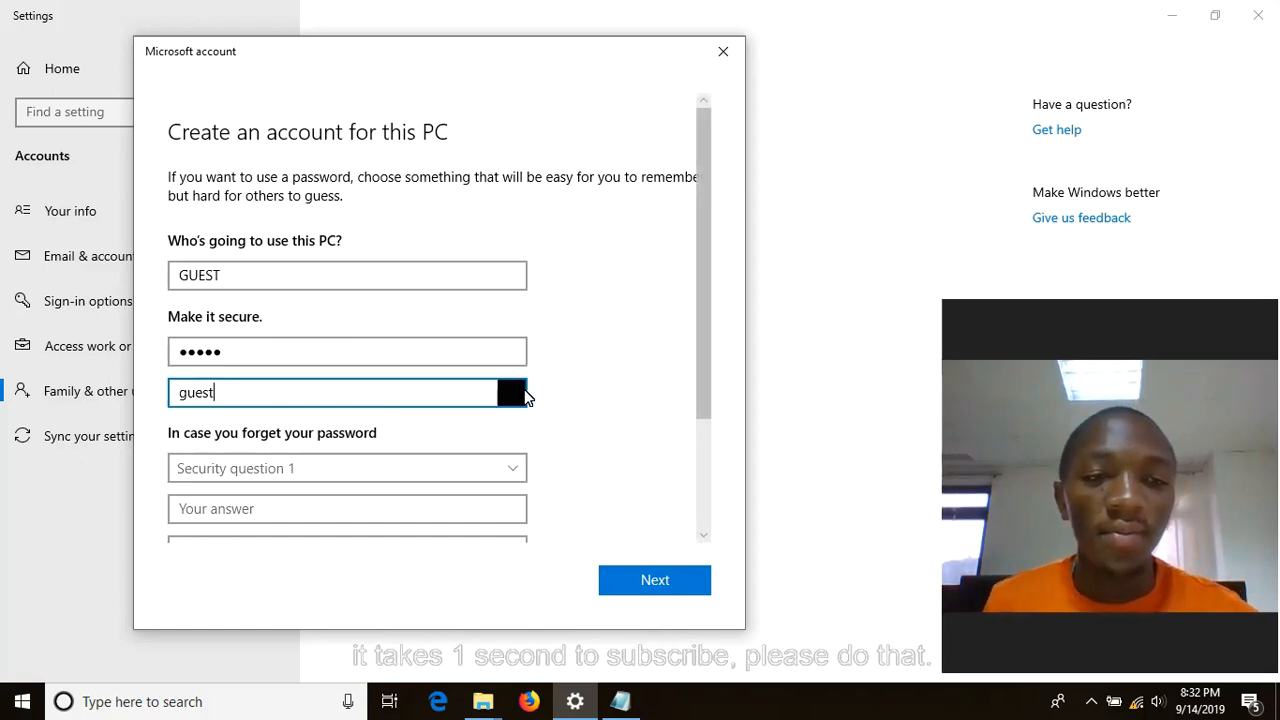
click(520, 476)
- Pick and answer the first pet's name and birth city security questions
click(400, 487)
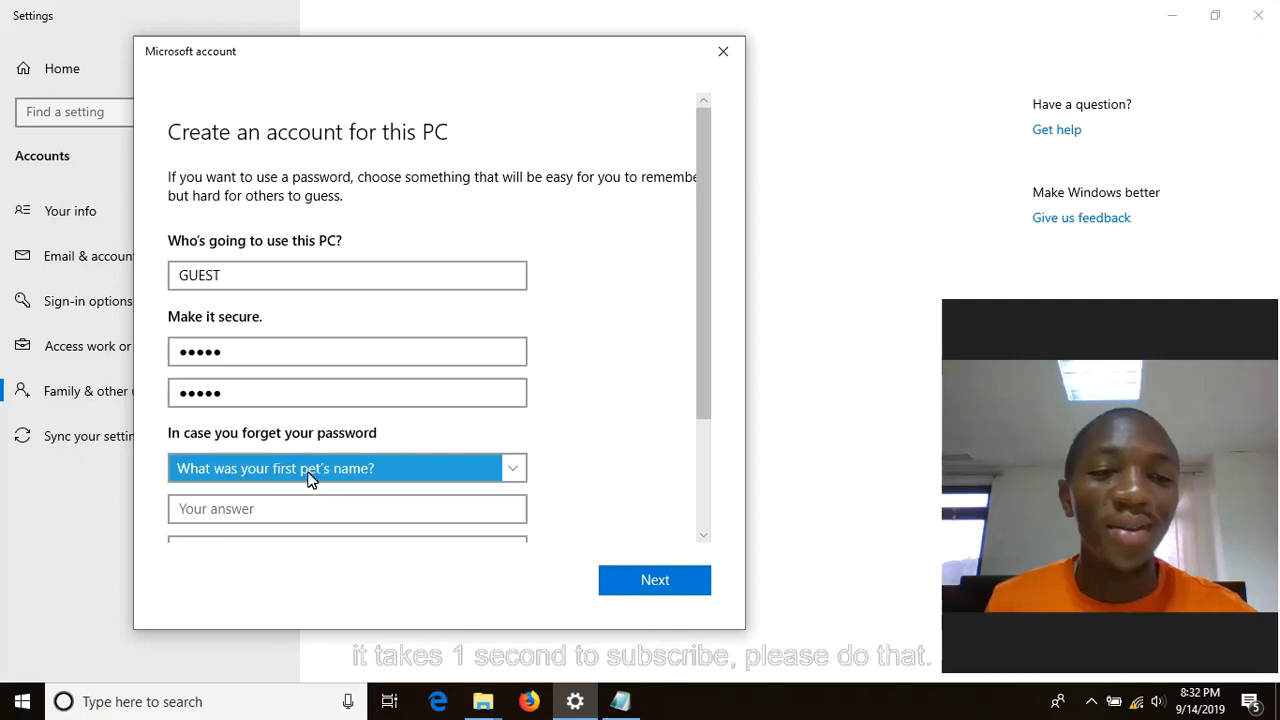
click(363, 510)
text(sarah)
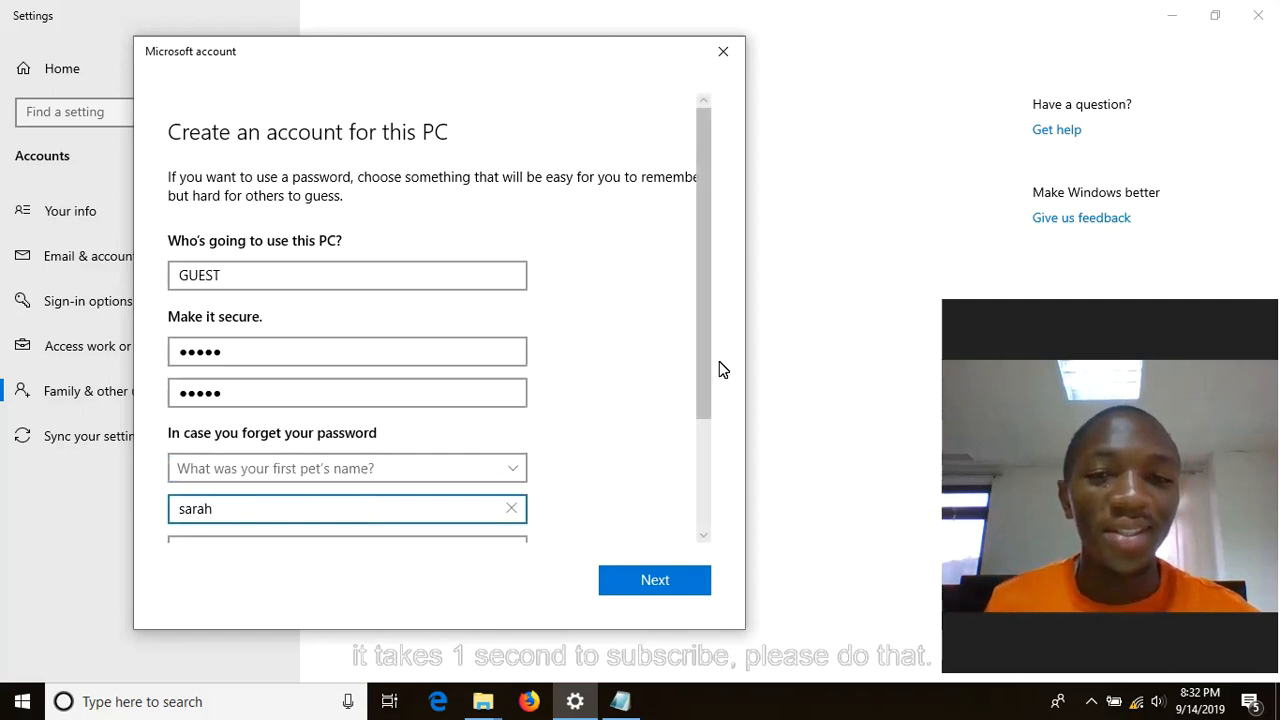
drag(702, 355, 694, 434)
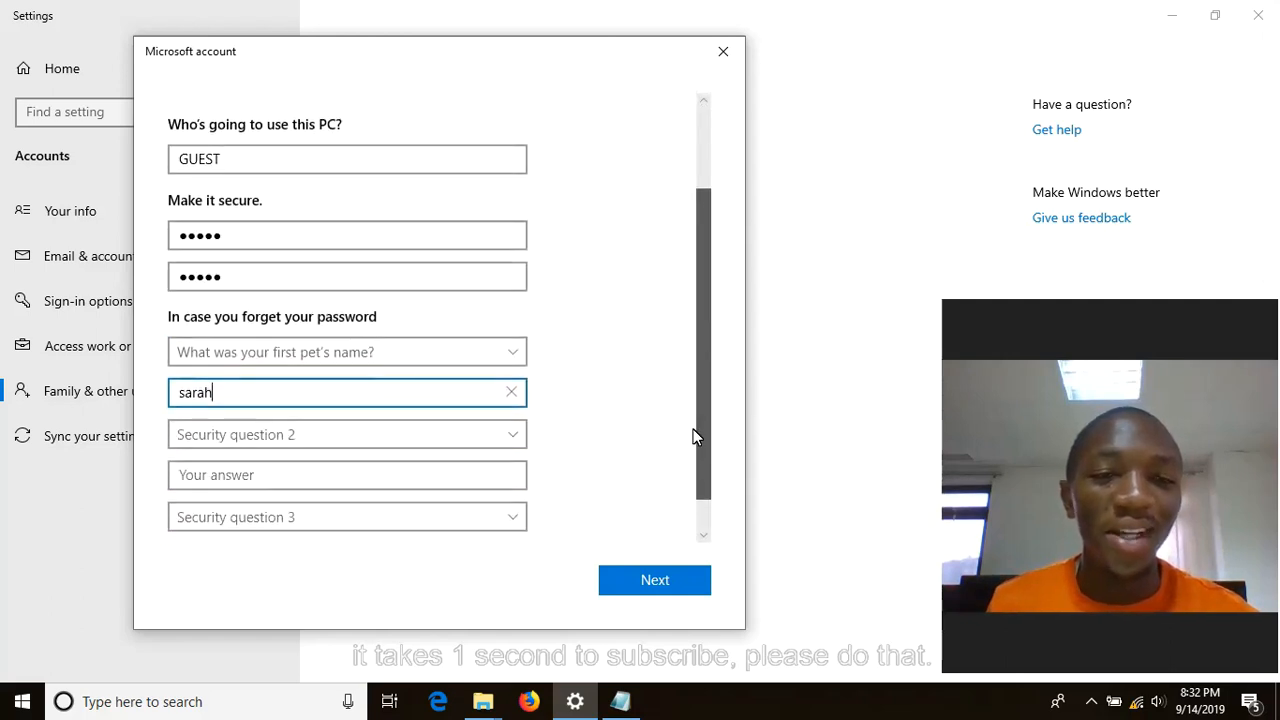
click(472, 421)
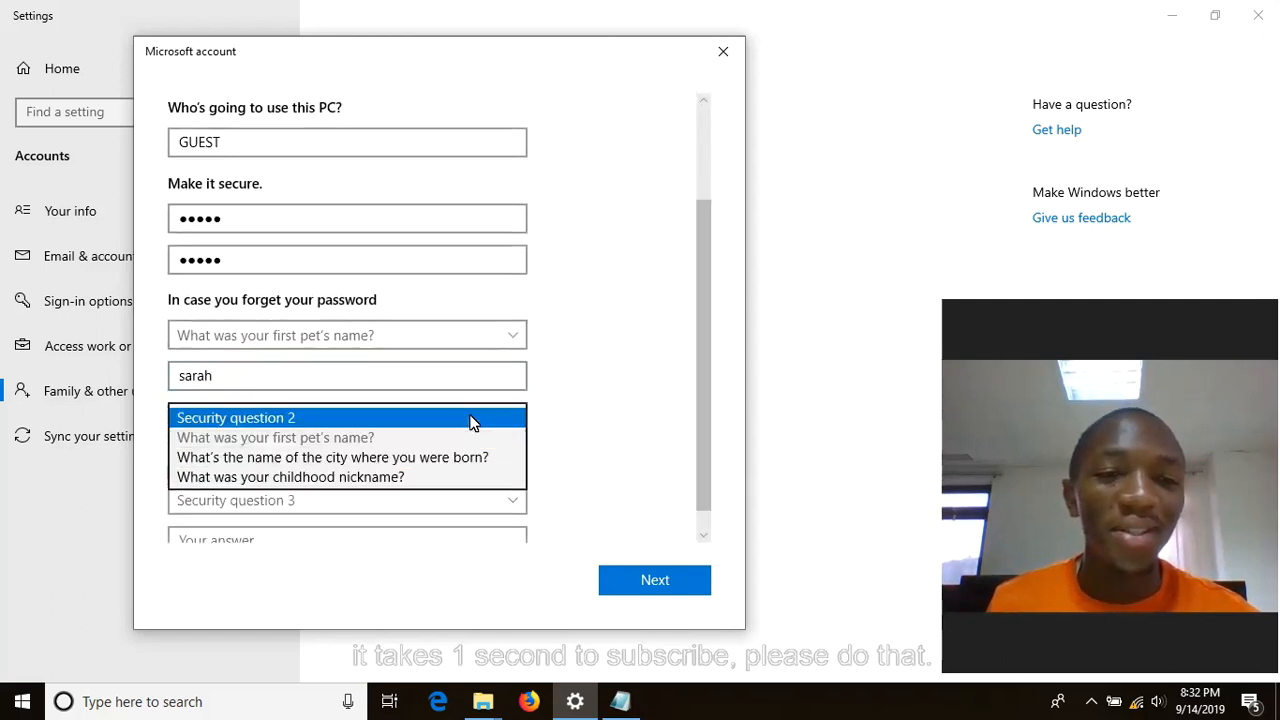
click(378, 460)
click(345, 466)
text(Mbeya)
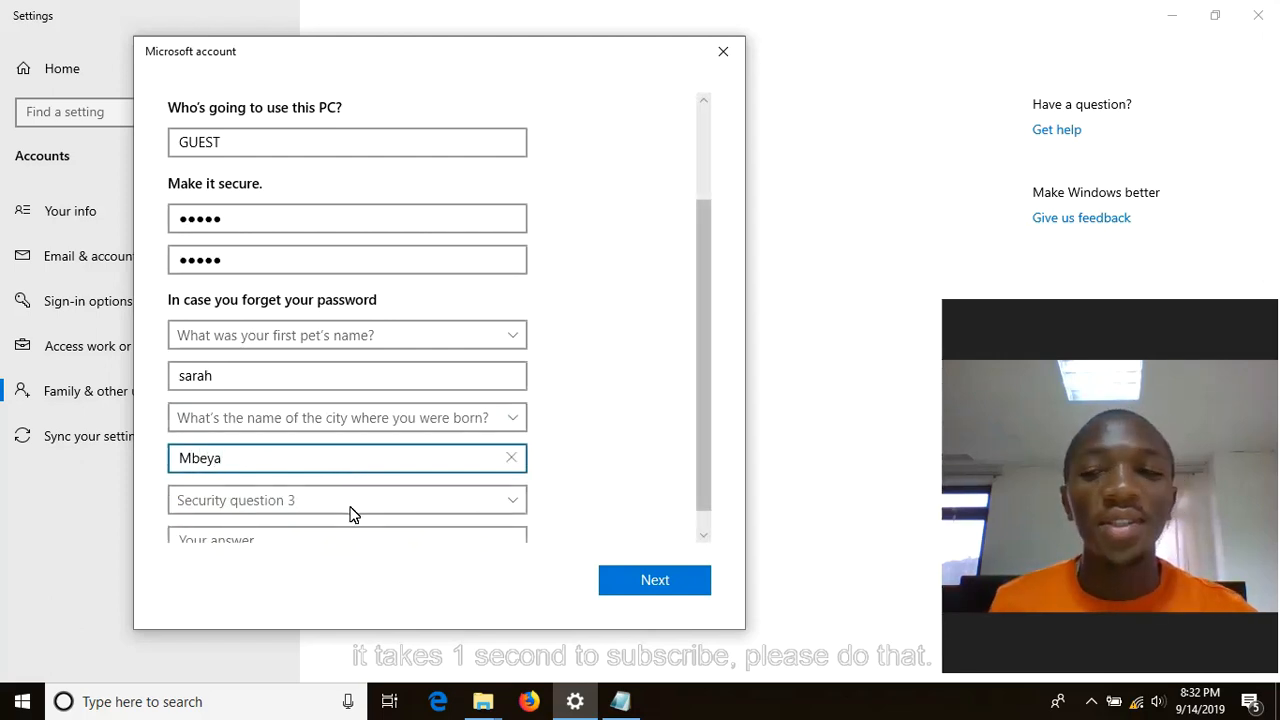
- Pick and answer the childhood nickname question, then submit; GUEST is rejected
scroll(350, 513, down, 1)
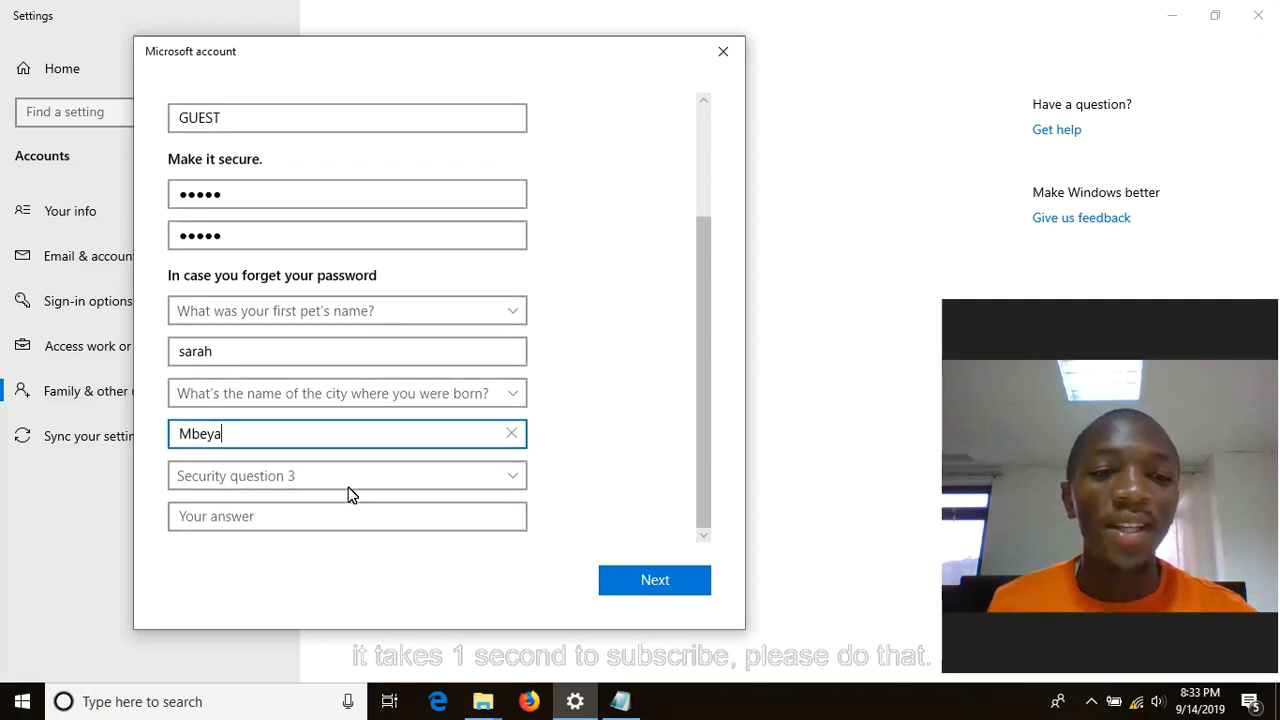
click(350, 478)
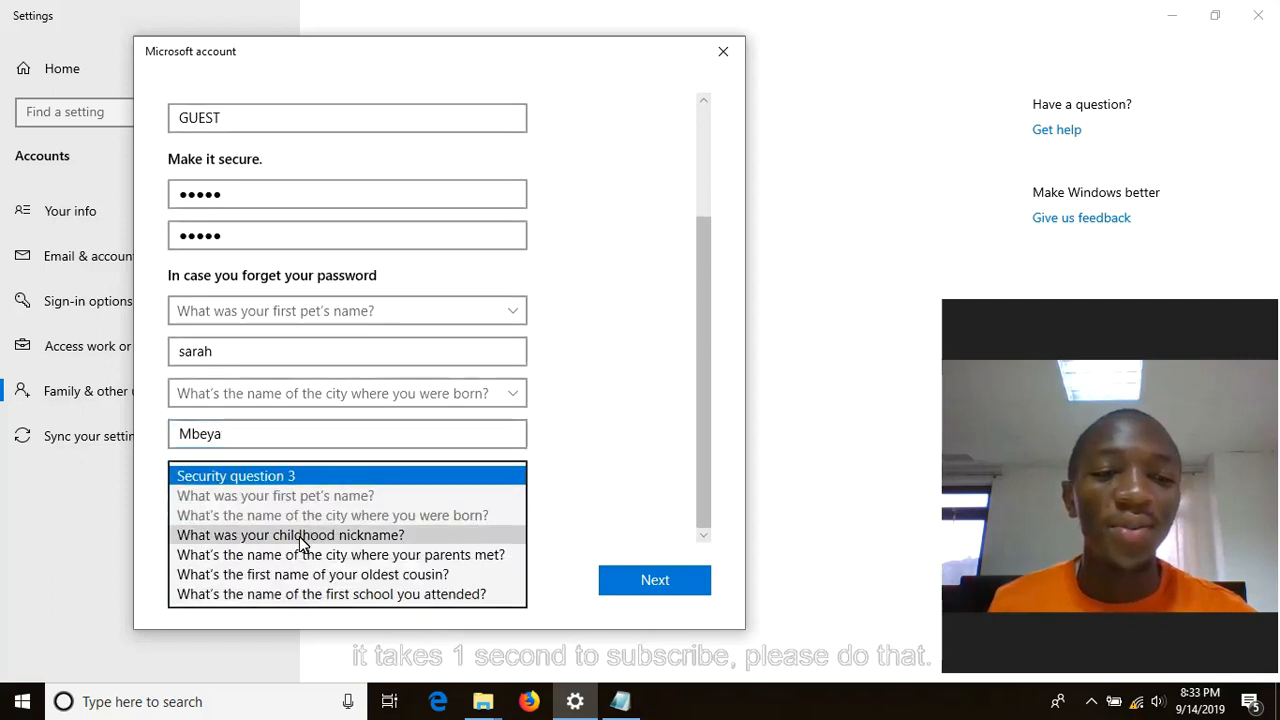
click(300, 537)
click(314, 528)
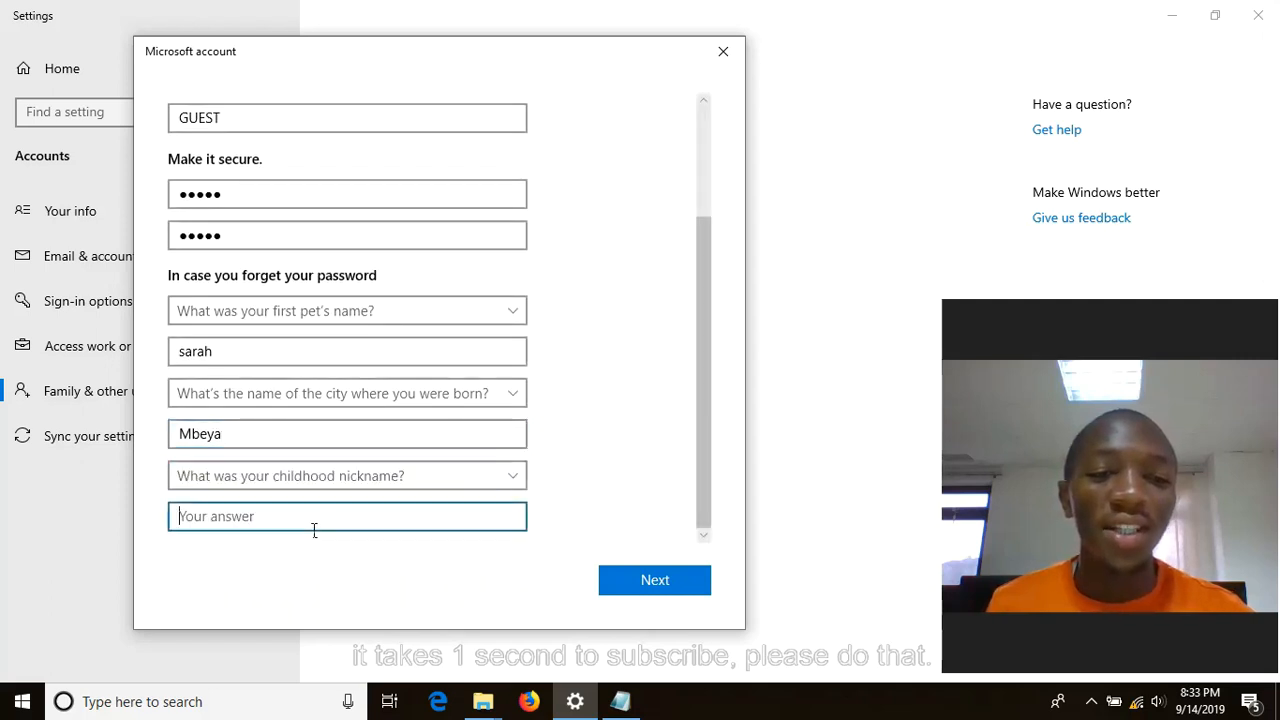
text(De)
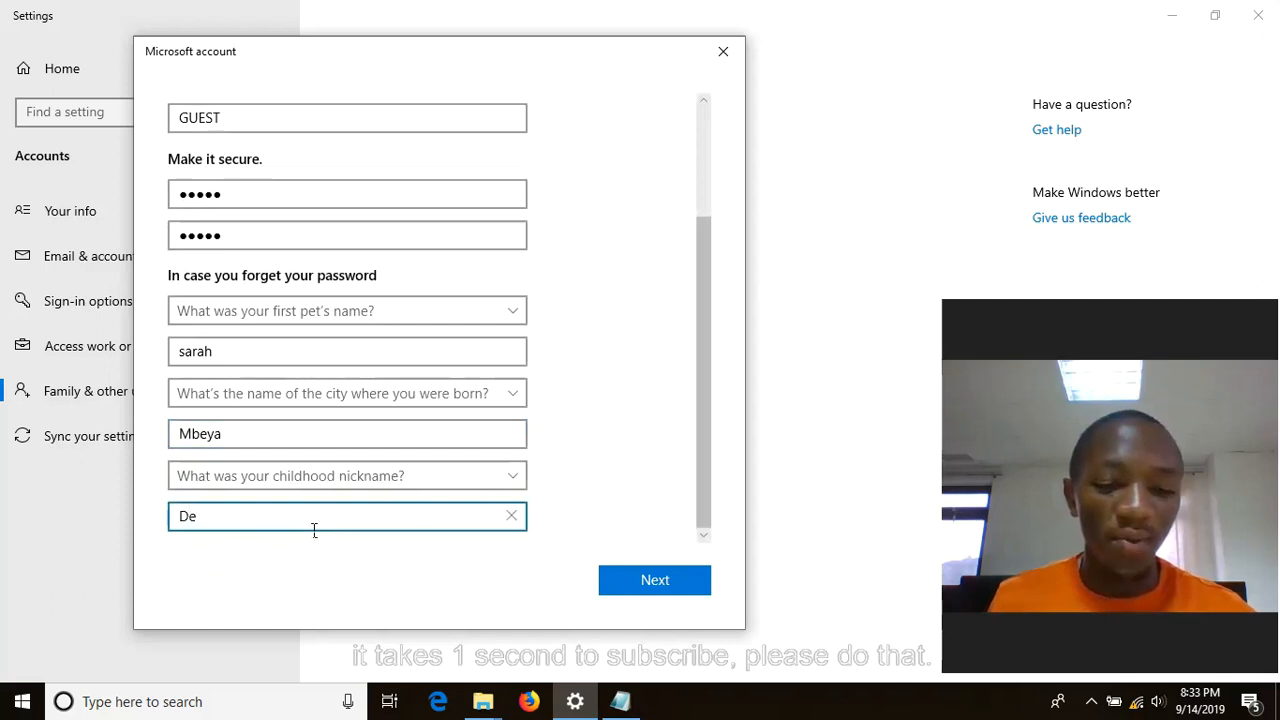
text( Moses)
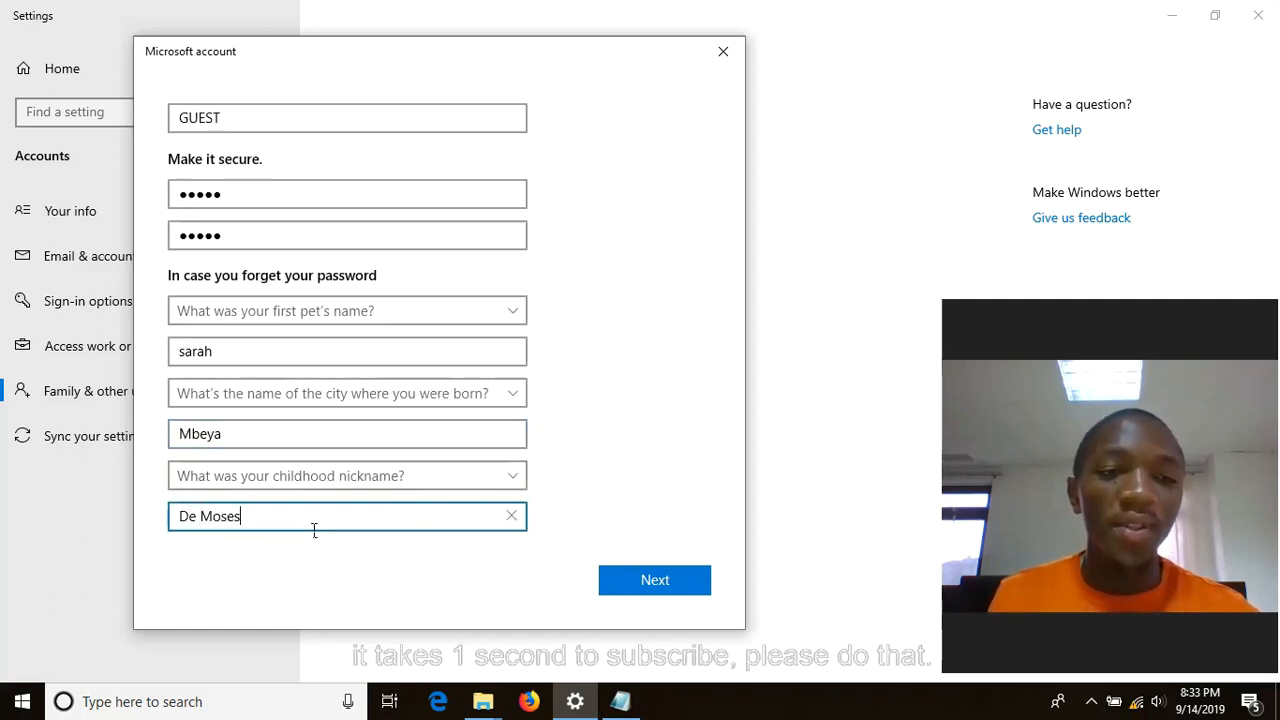
click(612, 576)
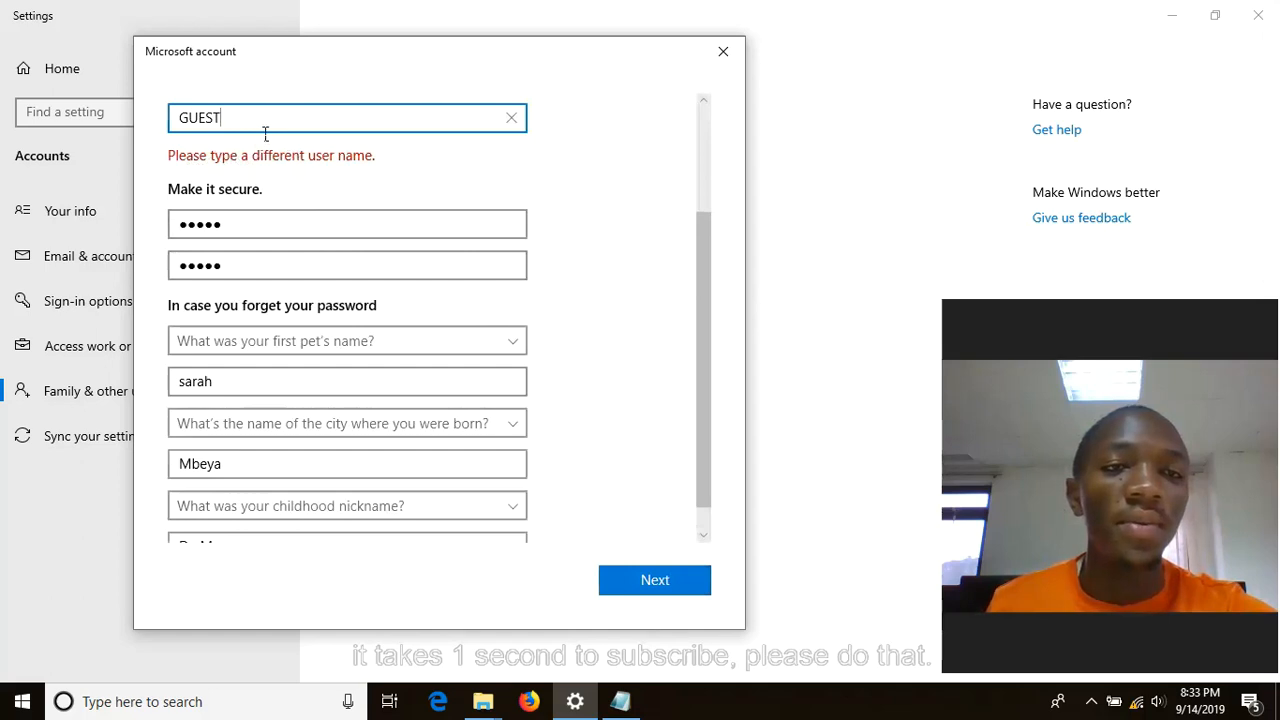
- Prefix the user name with MY to make it MYGUEST and submit the account details
key(Left)
key(Left)
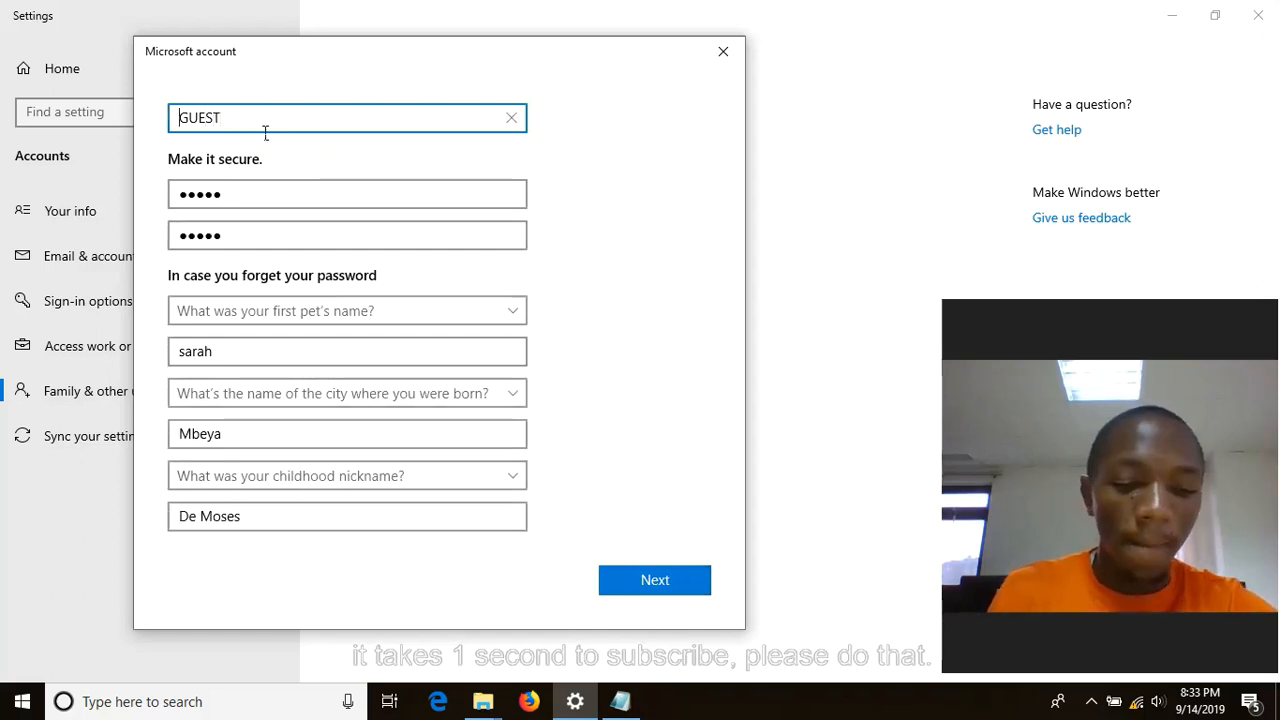
text(MY)
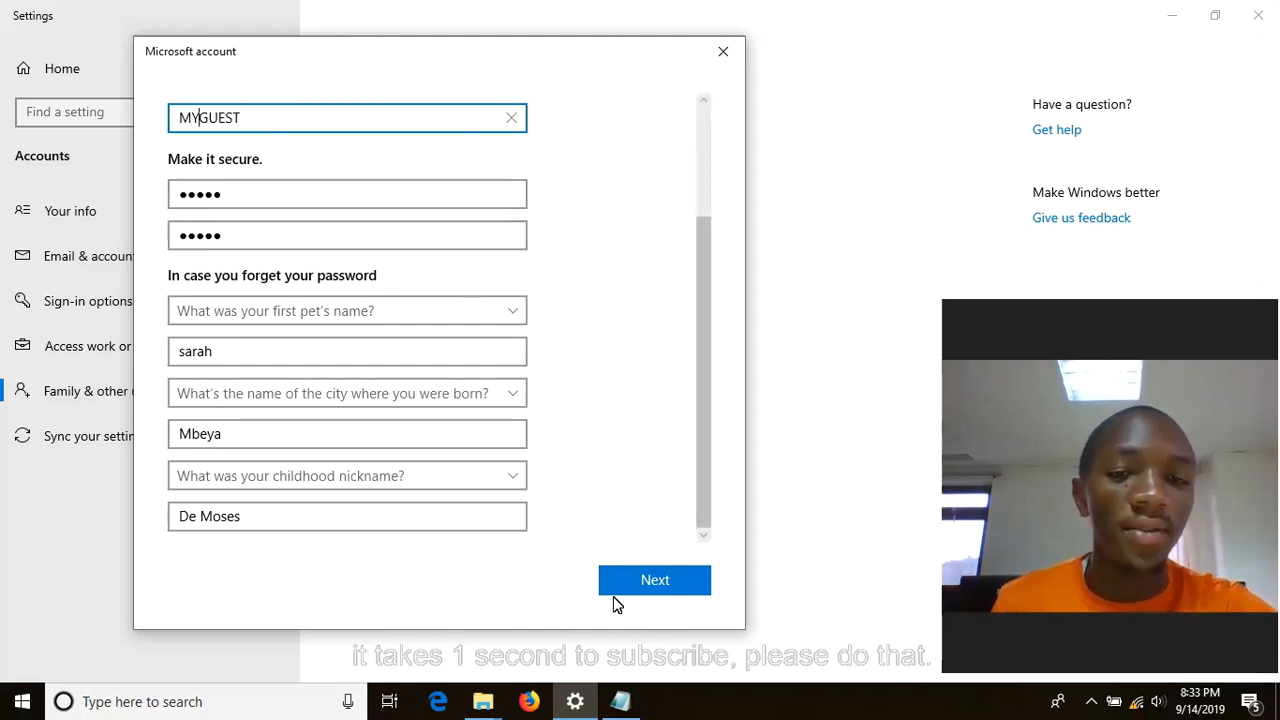
click(654, 580)
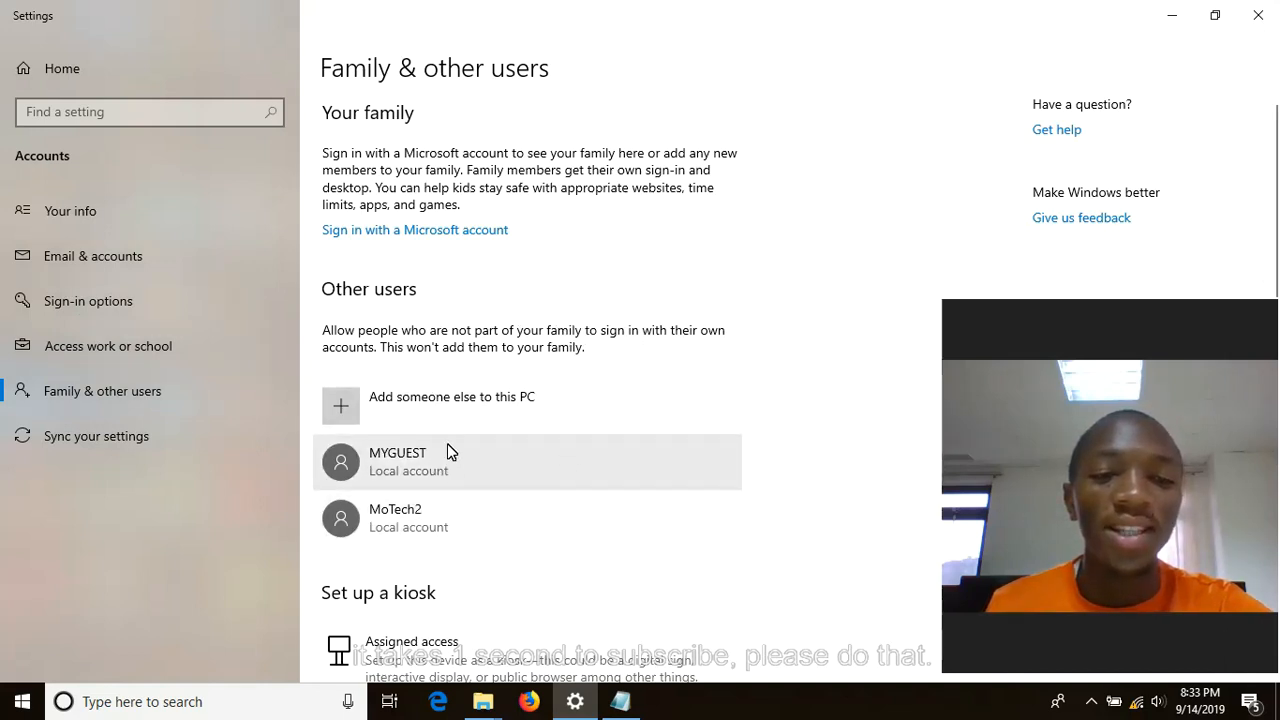
click(22, 701)
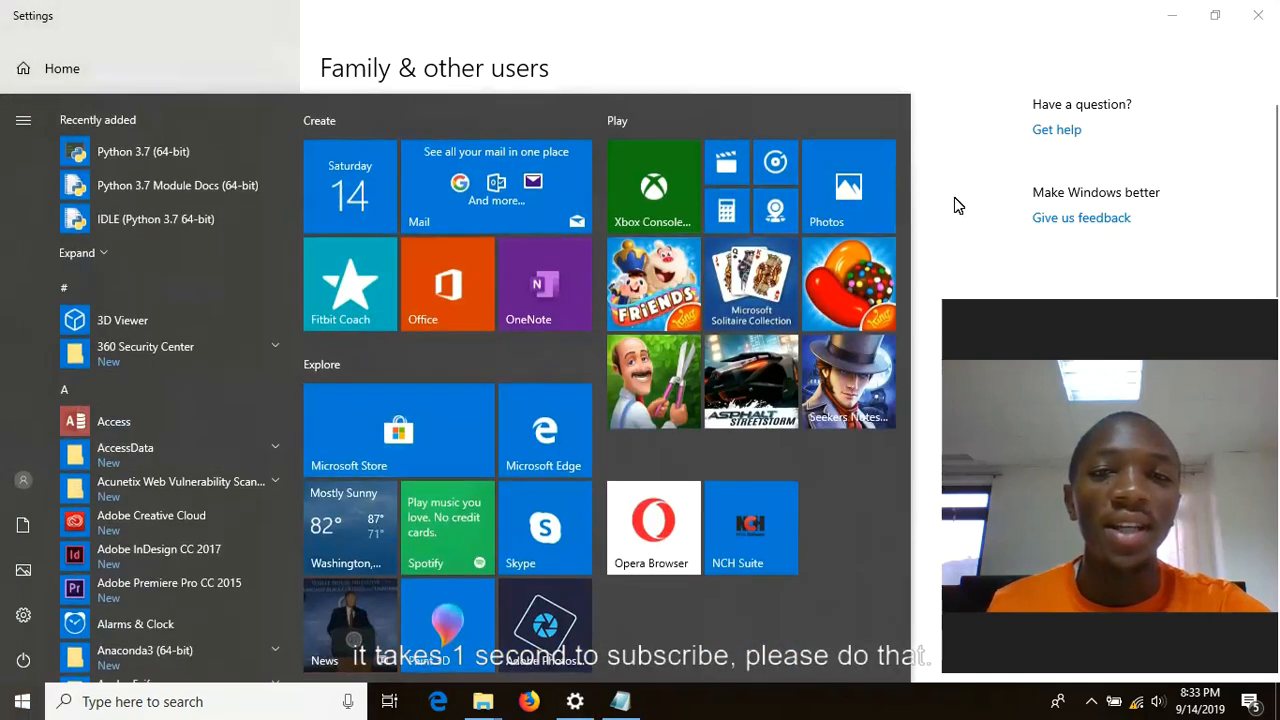
click(955, 200)
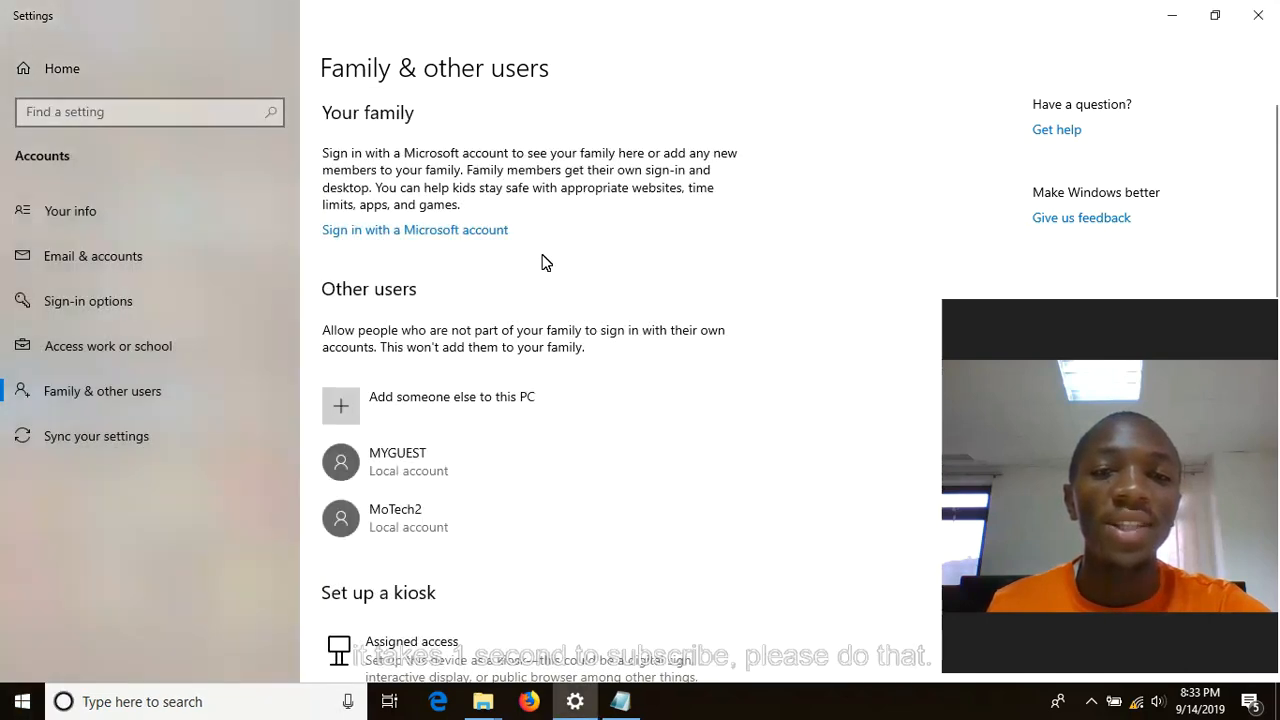
click(14, 704)
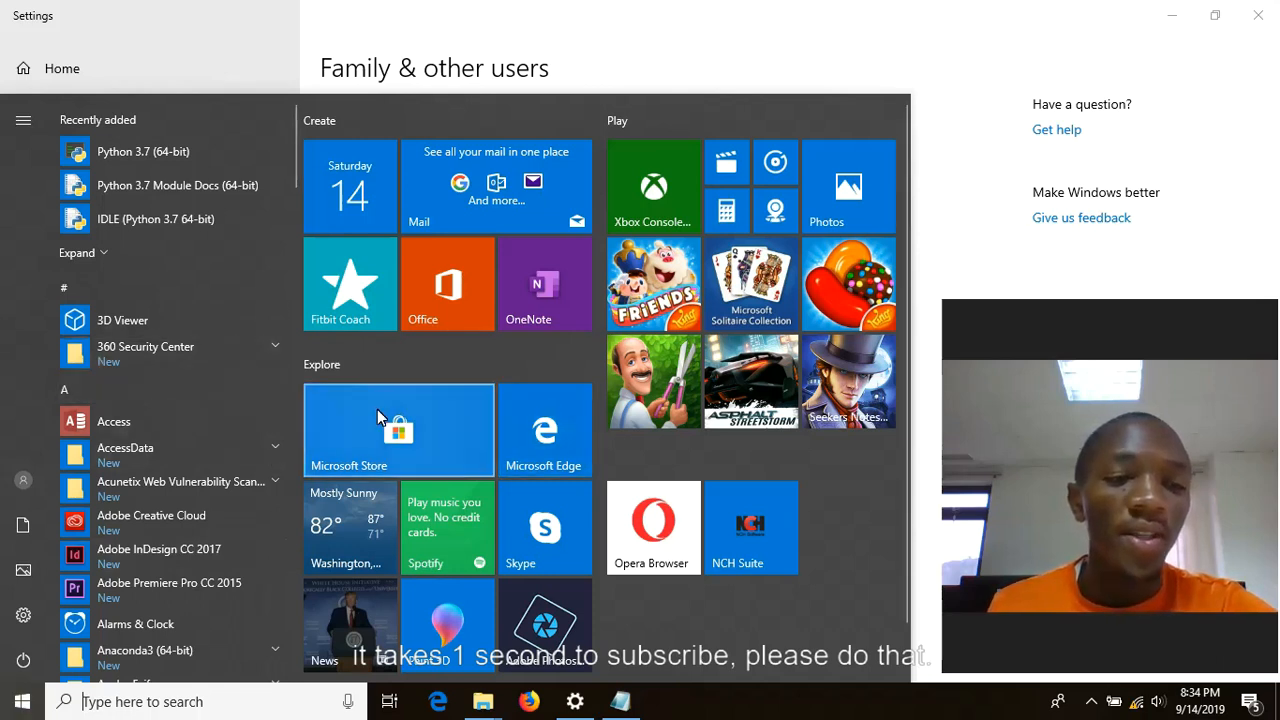
click(24, 478)
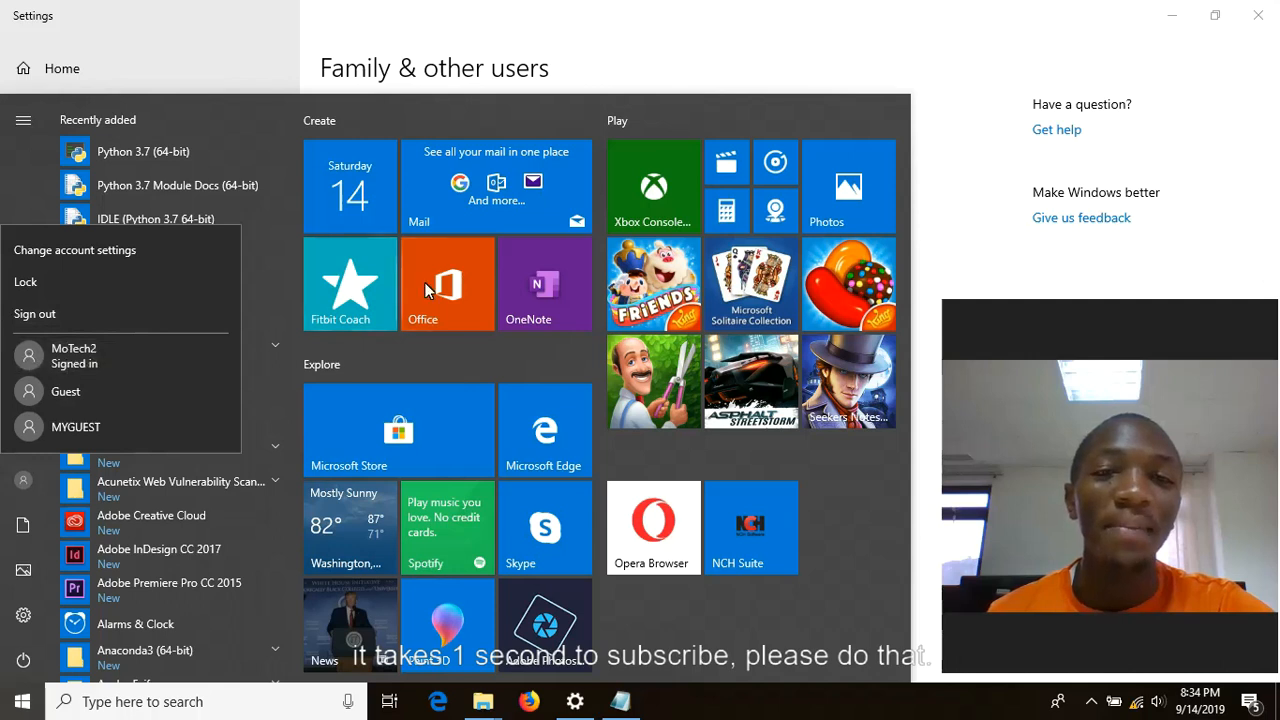
click(932, 236)
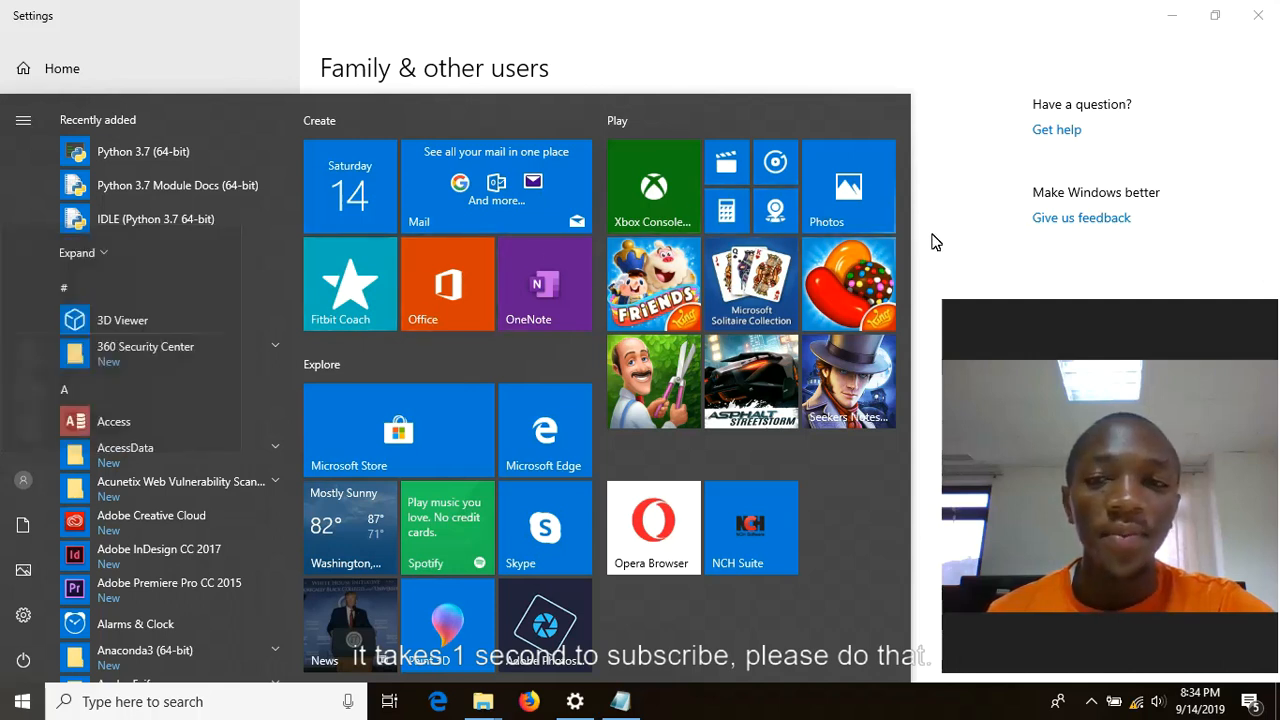
click(929, 254)
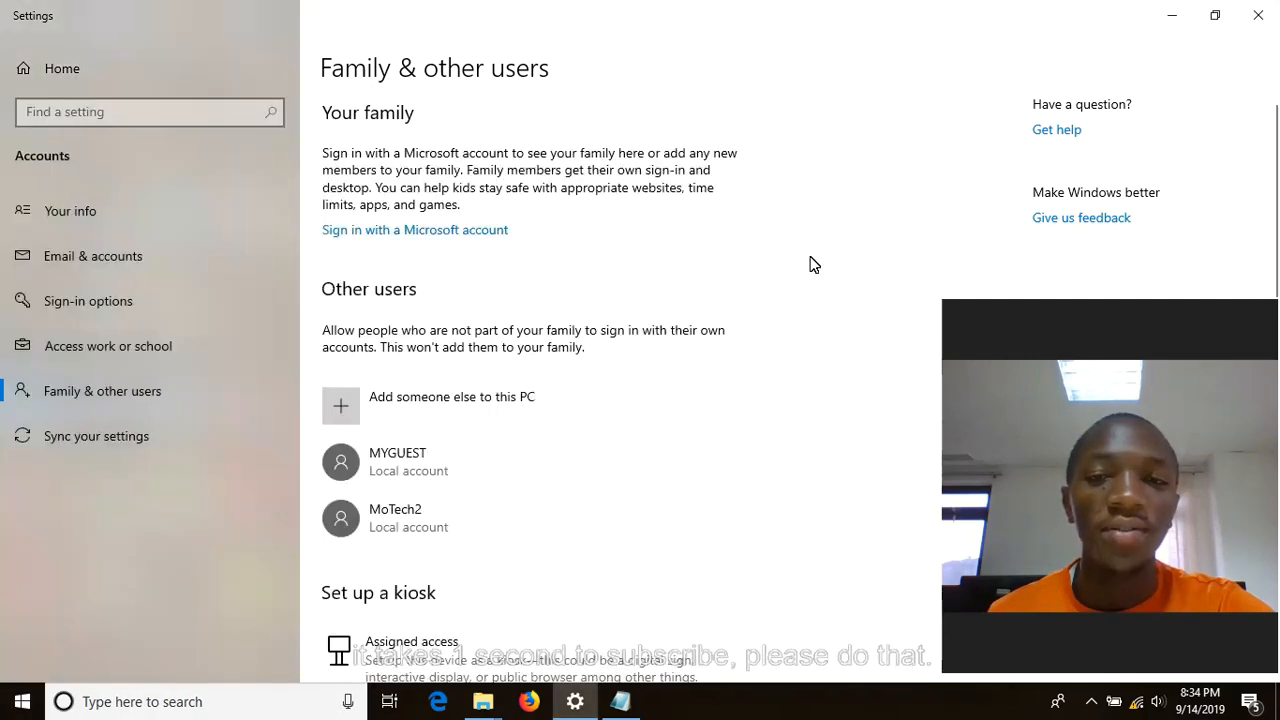
- Remove MYGUEST with its account and data, then minimize the Settings window
click(451, 462)
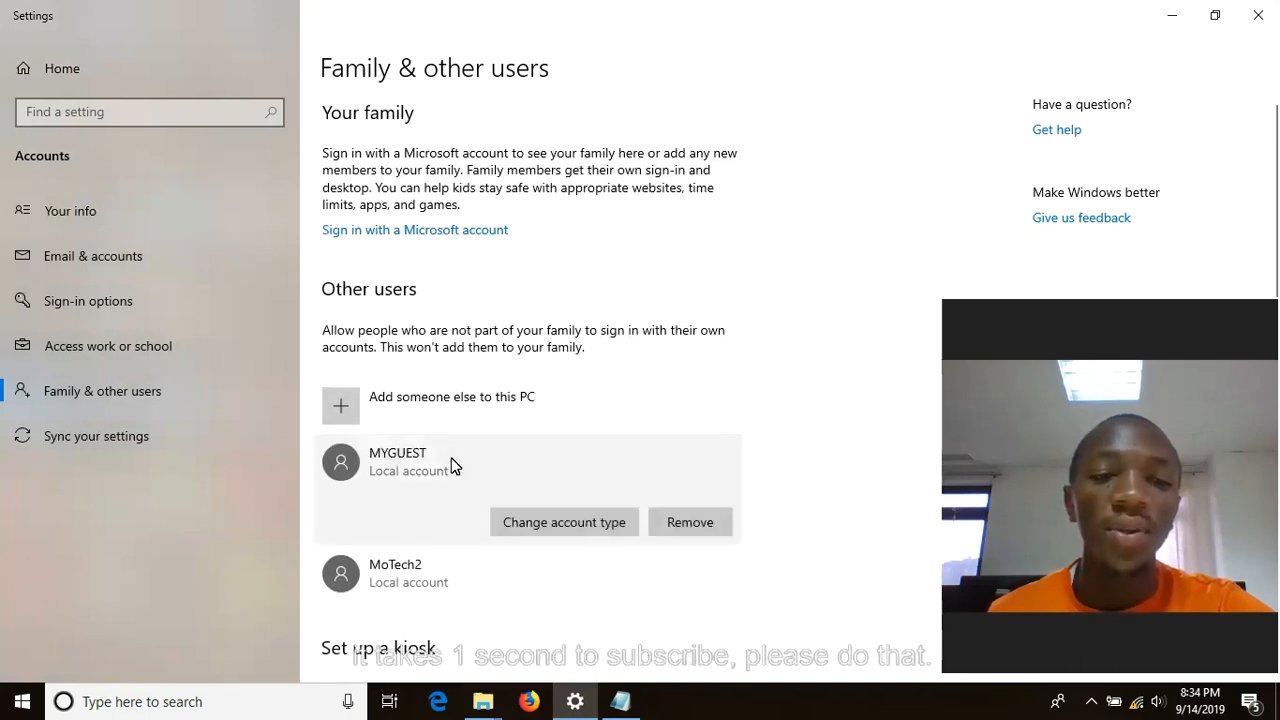
click(668, 528)
drag(526, 193, 291, 160)
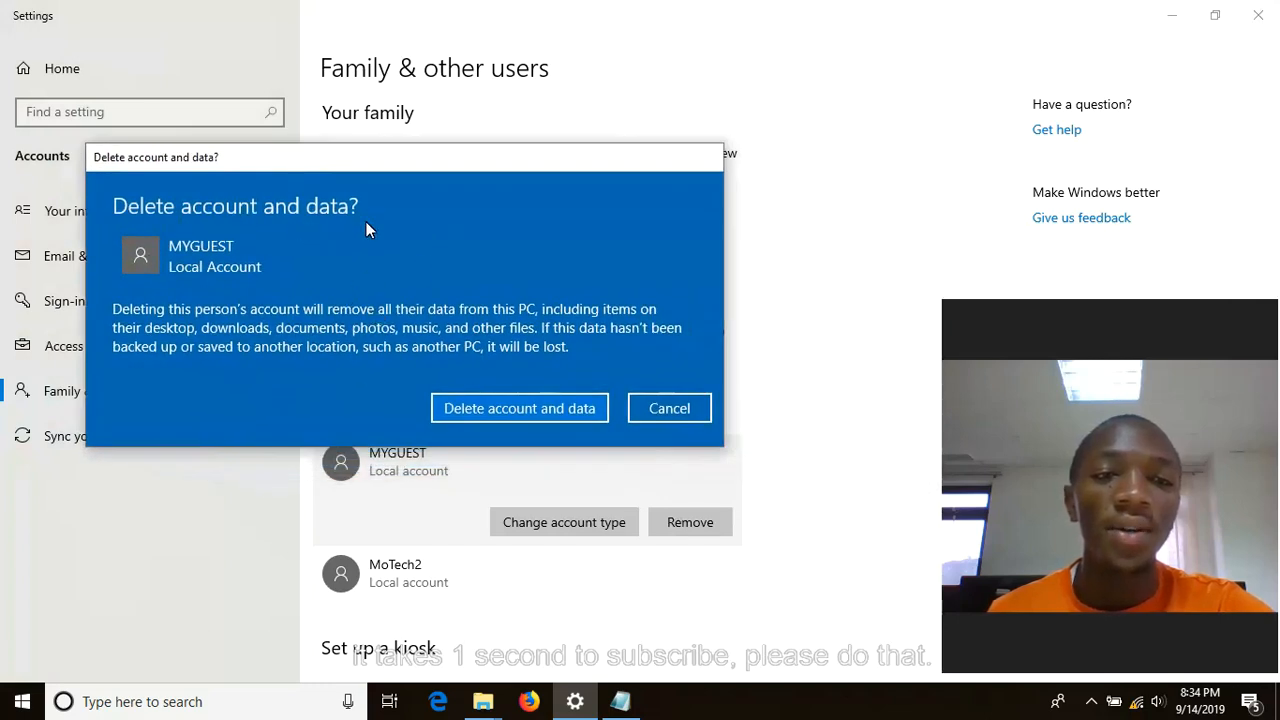
click(513, 410)
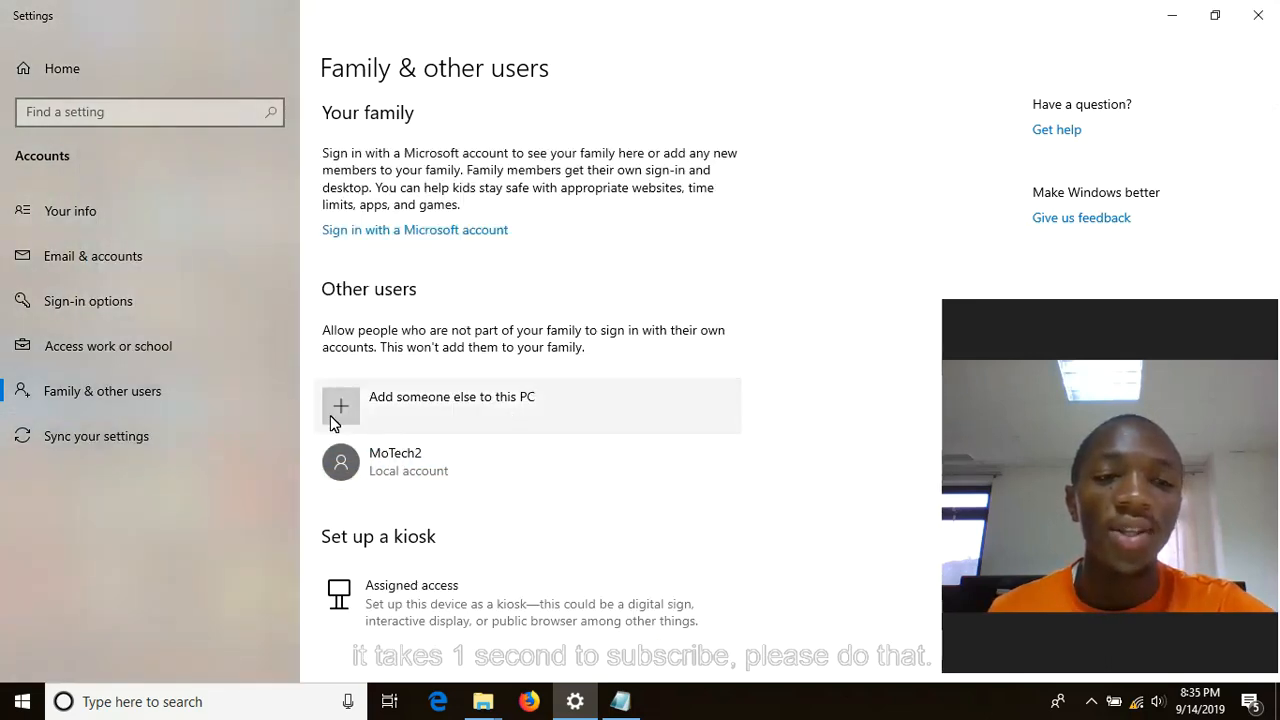
click(1160, 15)
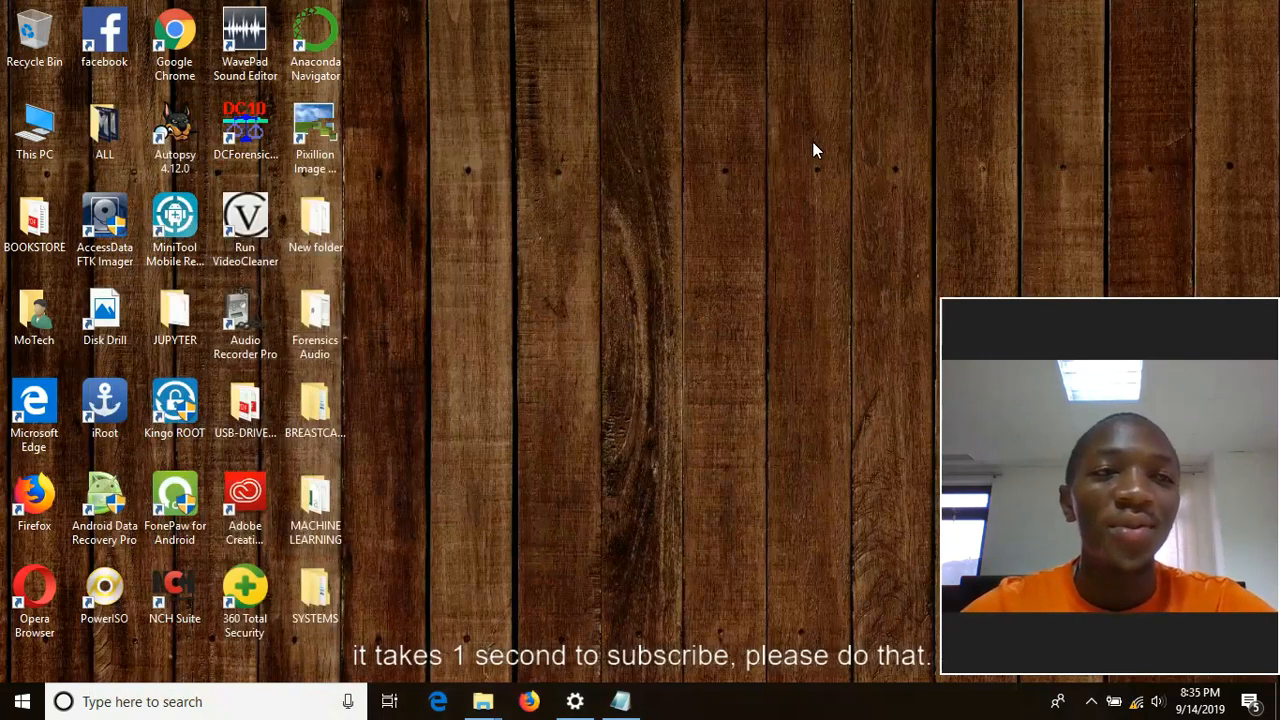